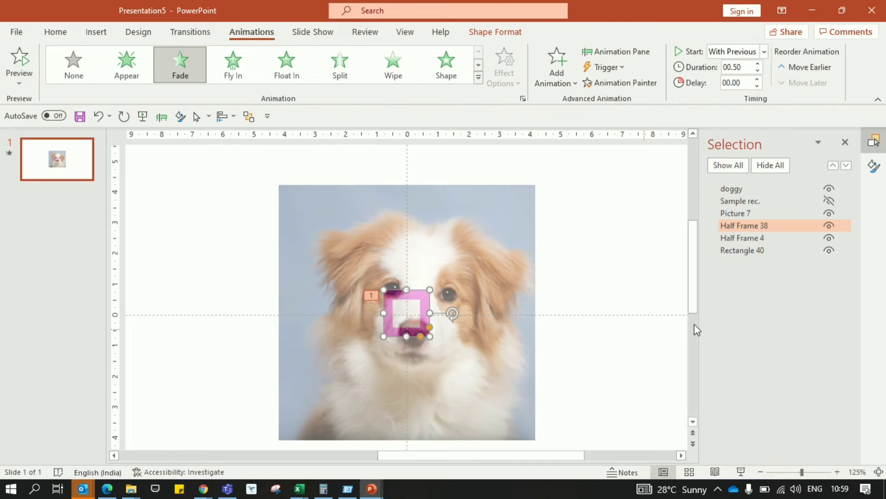
Hide the doggy picture and apply a Lines motion path animation to Half Frame 4
click(829, 188)
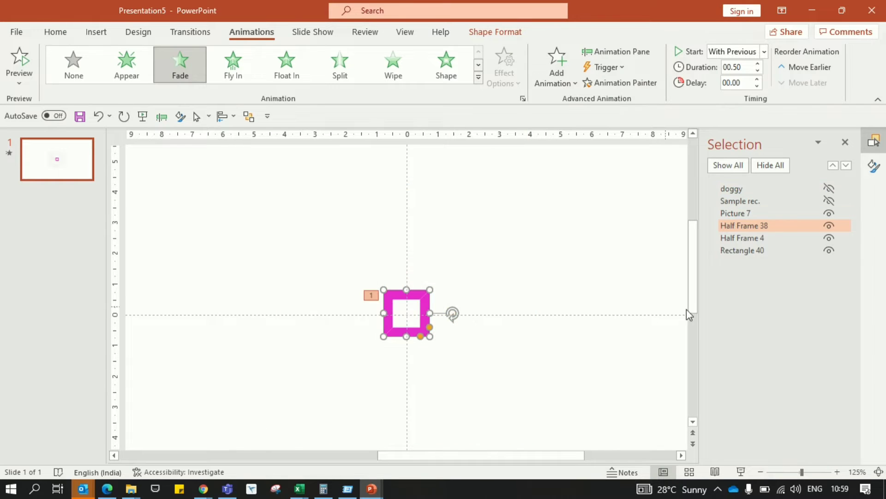
click(759, 238)
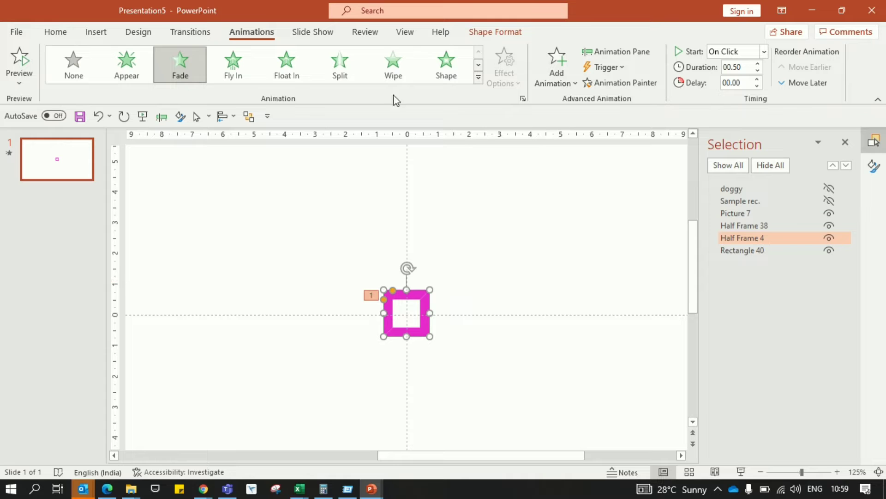
click(479, 69)
click(479, 67)
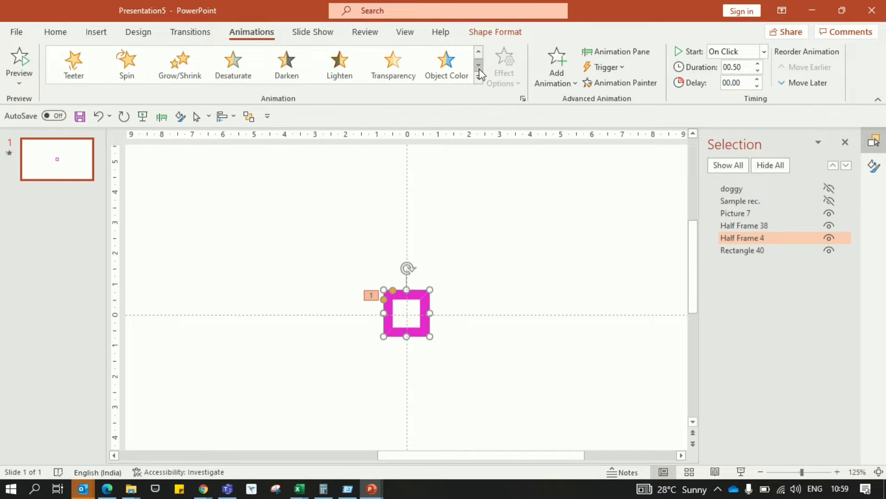
click(479, 79)
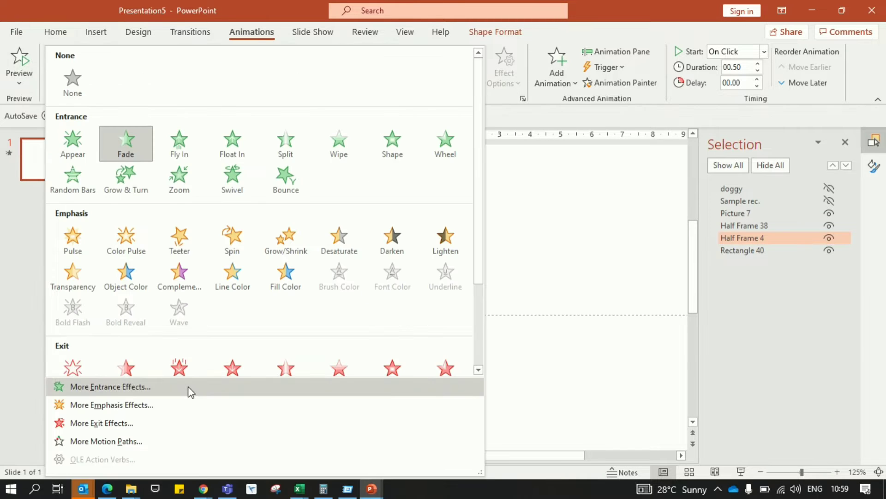
scroll(198, 310, down, 3)
click(70, 350)
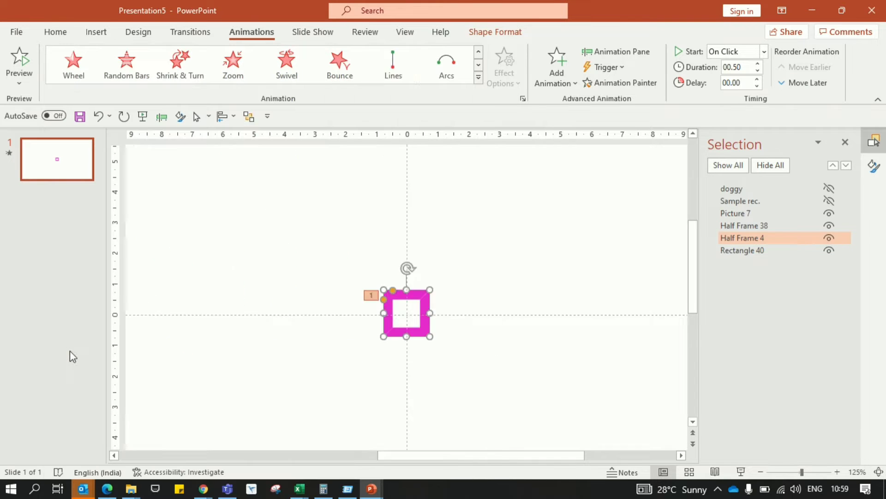
Show the doggy picture and extend Half Frame 4's motion path so it ends at the picture's upper-left corner
click(829, 189)
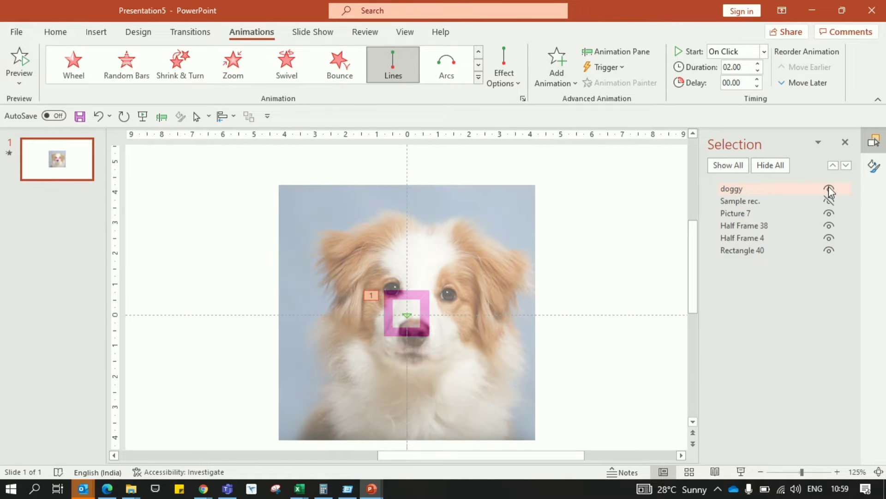
click(752, 223)
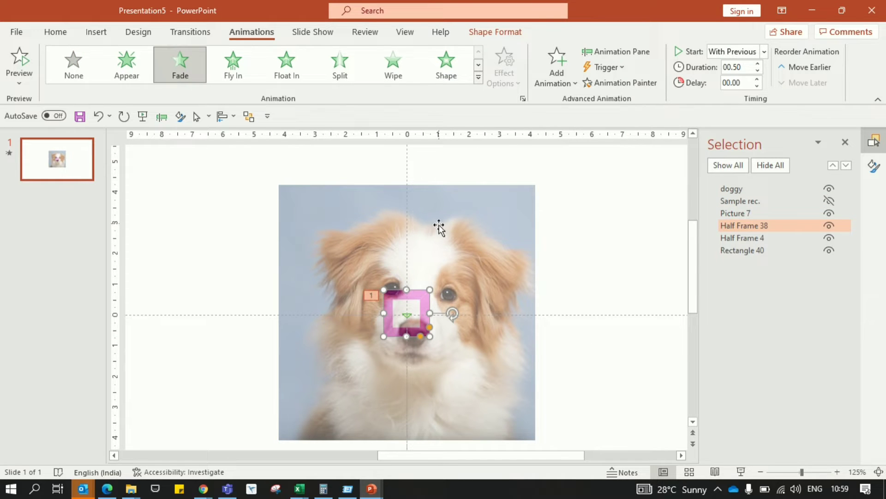
click(406, 314)
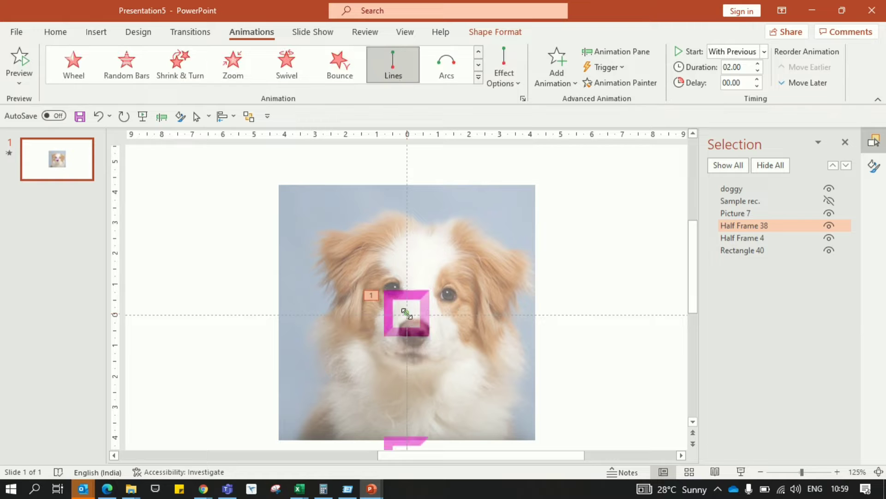
drag(407, 314, 405, 328)
key(ctrl+z)
scroll(405, 328, down, 2)
mouse_move(408, 397)
mouse_down()
mouse_move(311, 311)
mouse_move(302, 188)
mouse_move(322, 174)
mouse_up()
scroll(322, 174, up, 3)
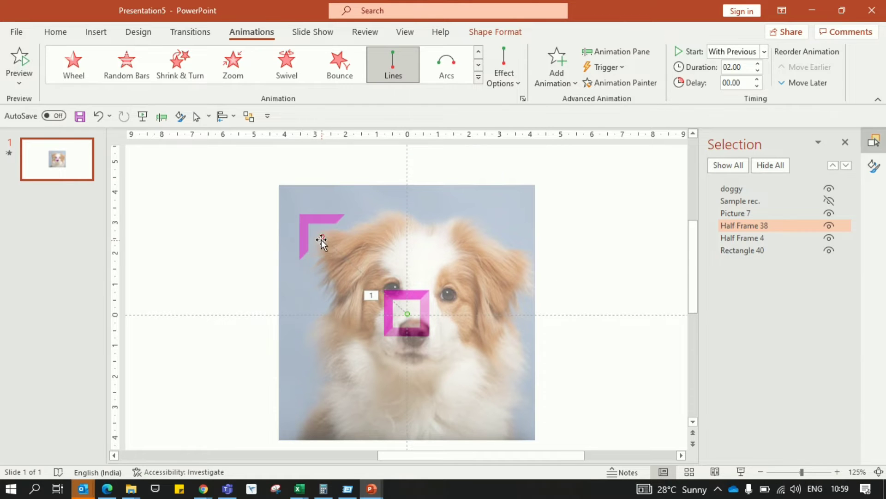
drag(321, 237, 287, 192)
Hide the doggy picture and copy Half Frame 4's motion path animation to Half Frame 38 with the Animation Painter
click(829, 189)
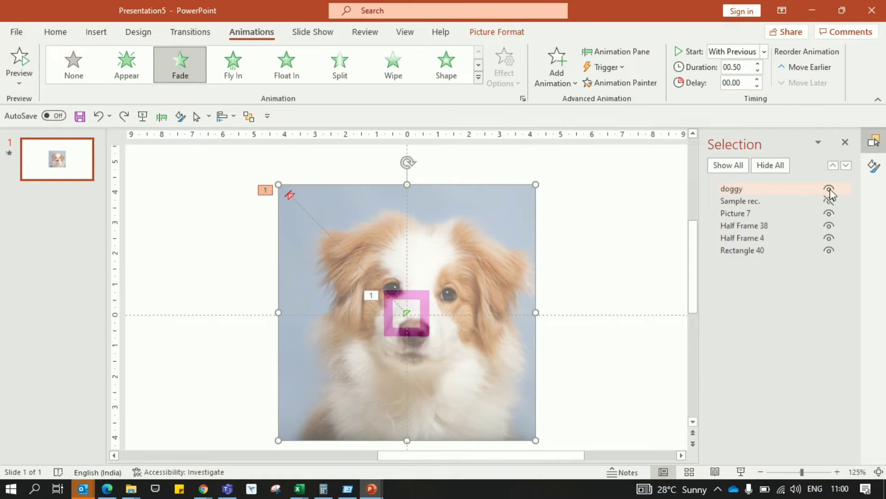
click(829, 188)
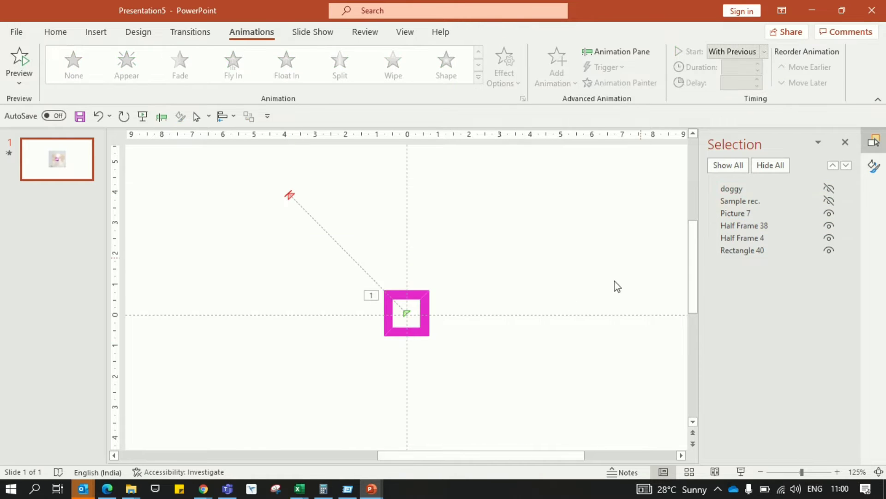
click(400, 289)
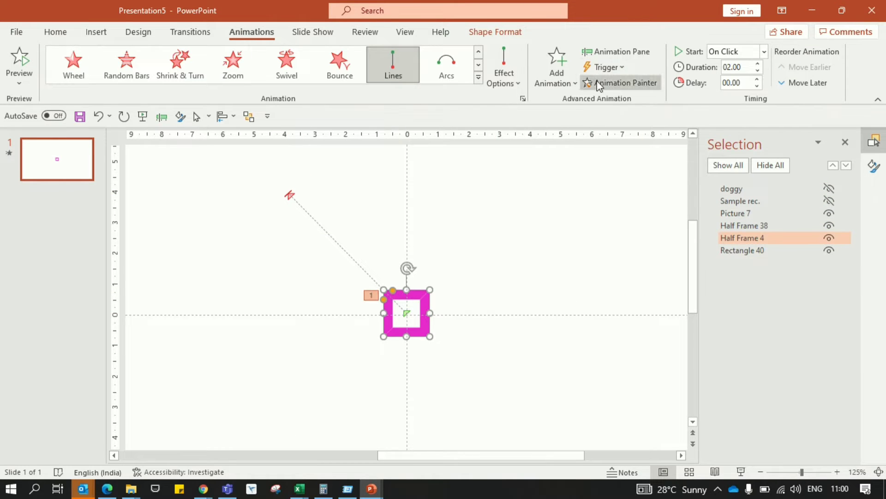
click(423, 331)
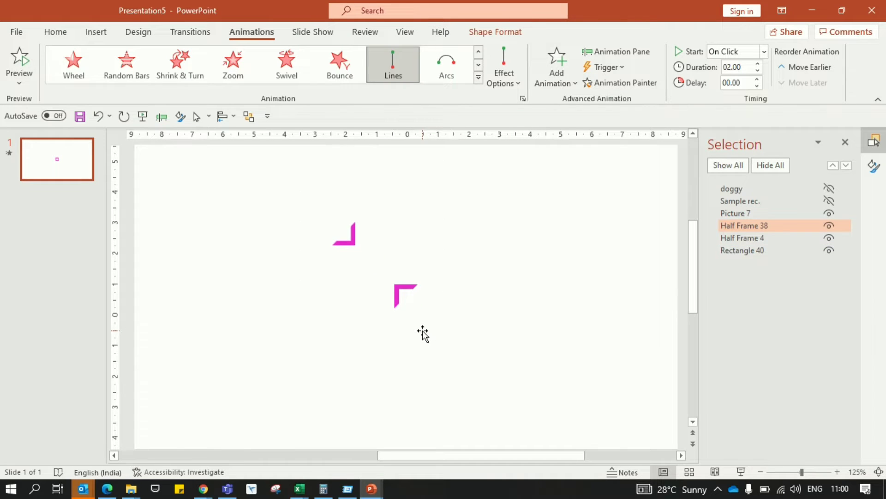
Redirect Half Frame 38's motion path to end at the doggy picture's lower-right corner, showing the picture as a guide and hiding it again
click(407, 312)
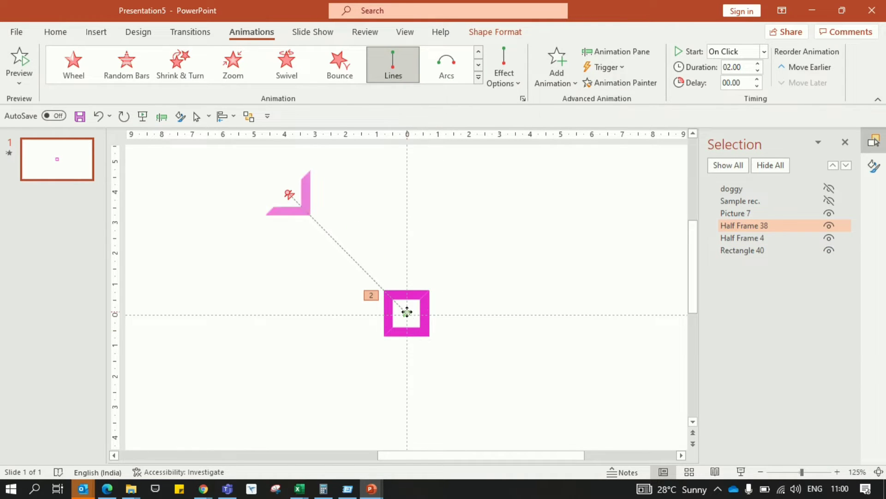
drag(287, 189, 559, 402)
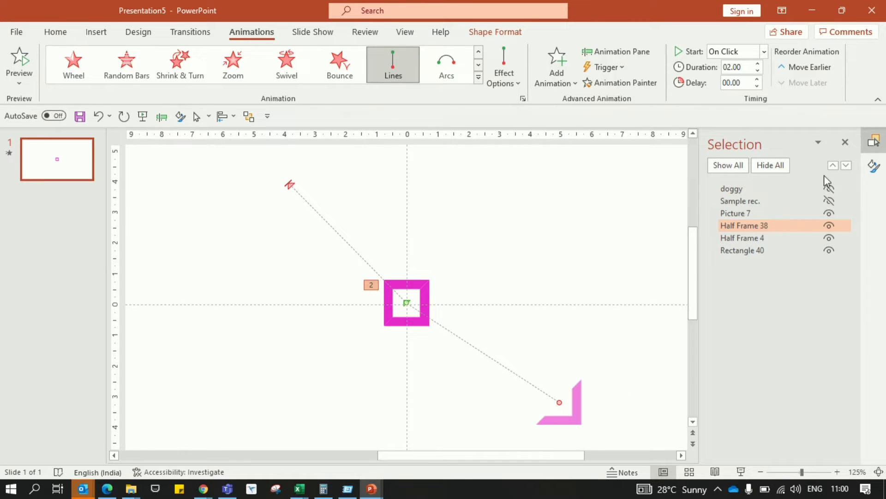
click(830, 188)
scroll(592, 311, down, 2)
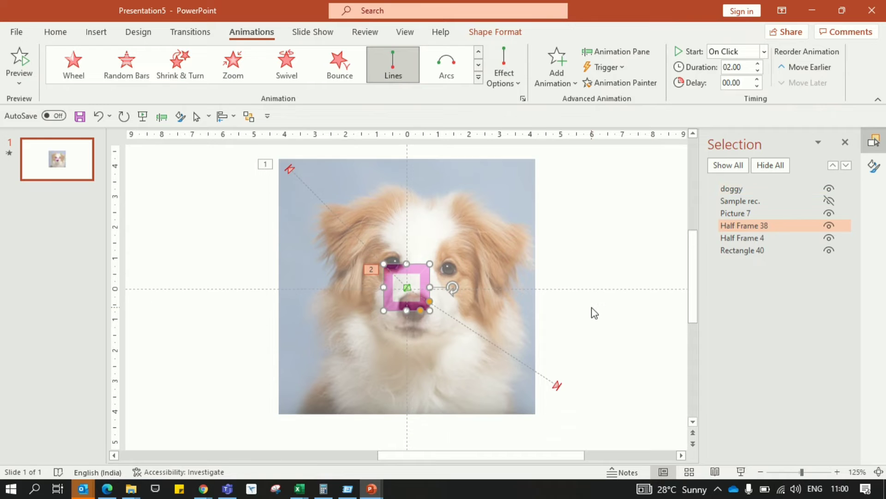
click(557, 369)
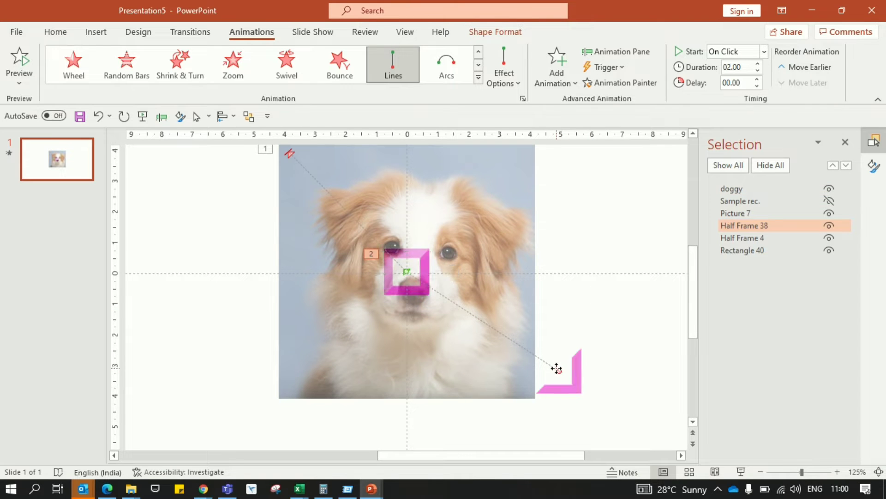
drag(559, 371, 530, 394)
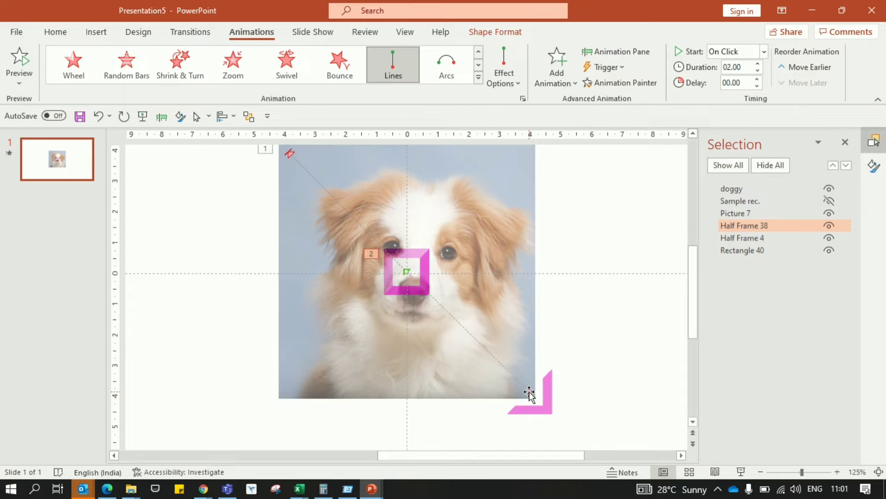
click(587, 346)
scroll(591, 347, down, 5)
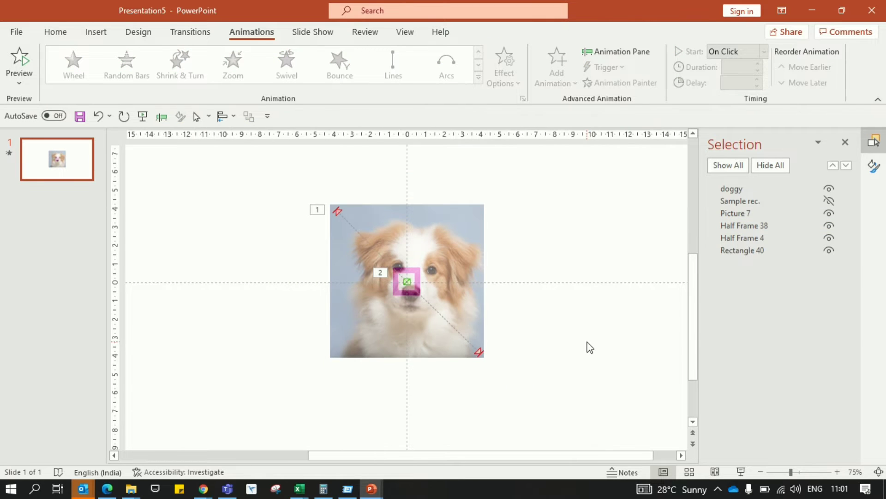
scroll(590, 347, down, 1)
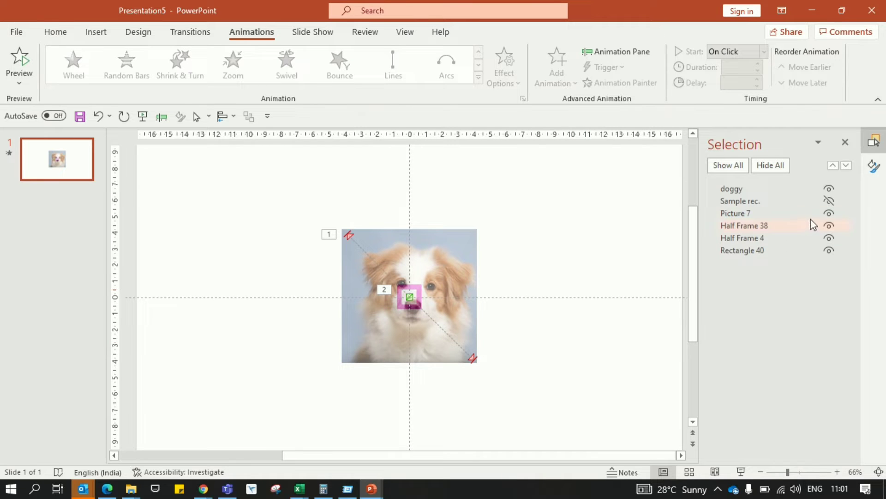
click(830, 189)
Add a Fade entrance to both half frames and order the two Fades before the motion paths
click(599, 49)
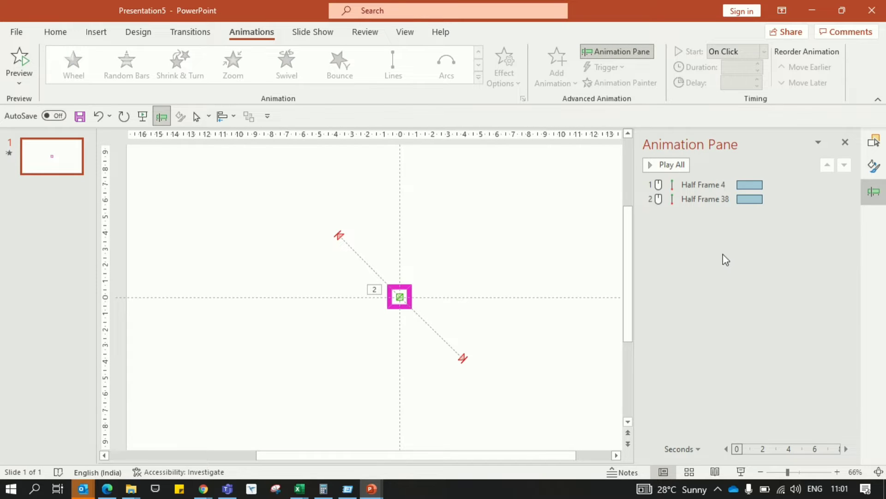
click(702, 185)
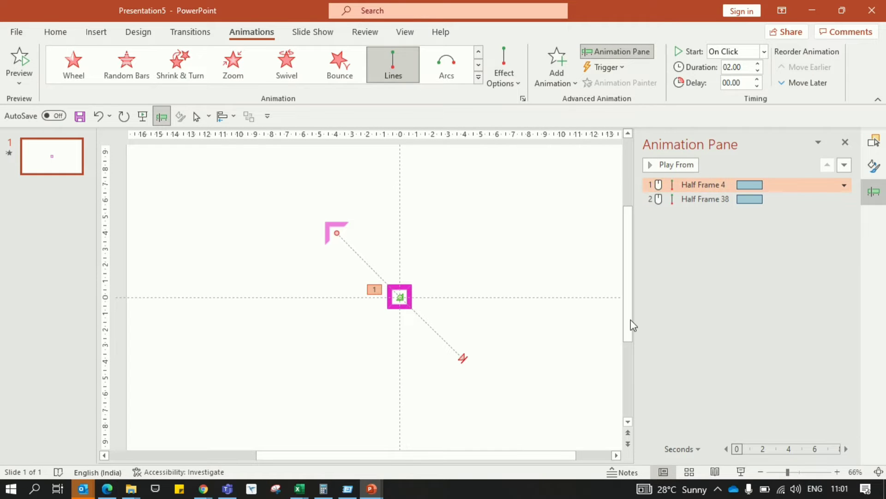
drag(518, 226, 374, 346)
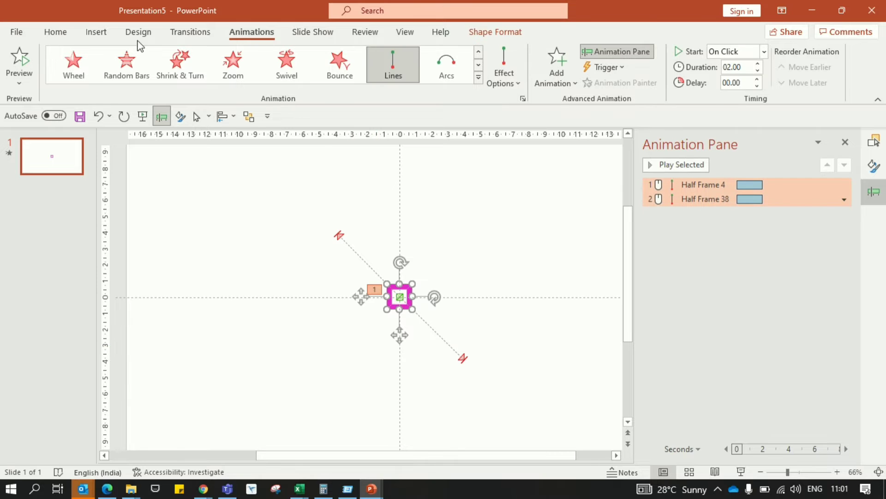
click(575, 77)
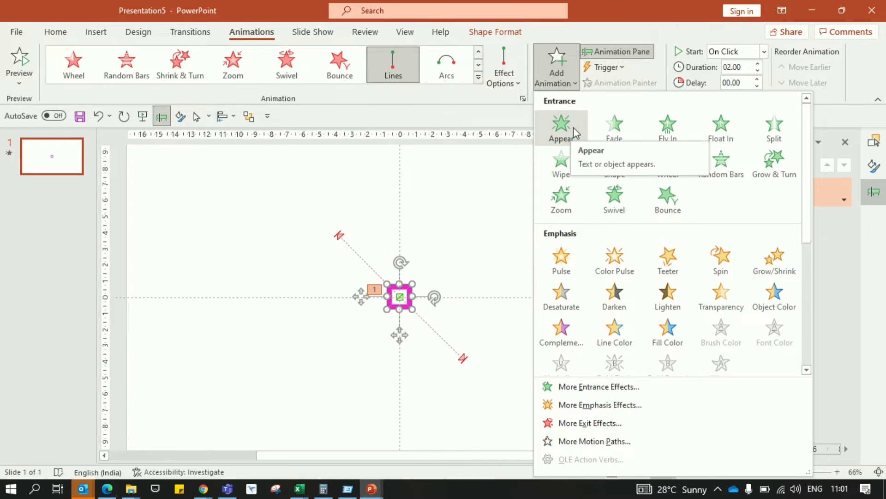
click(614, 125)
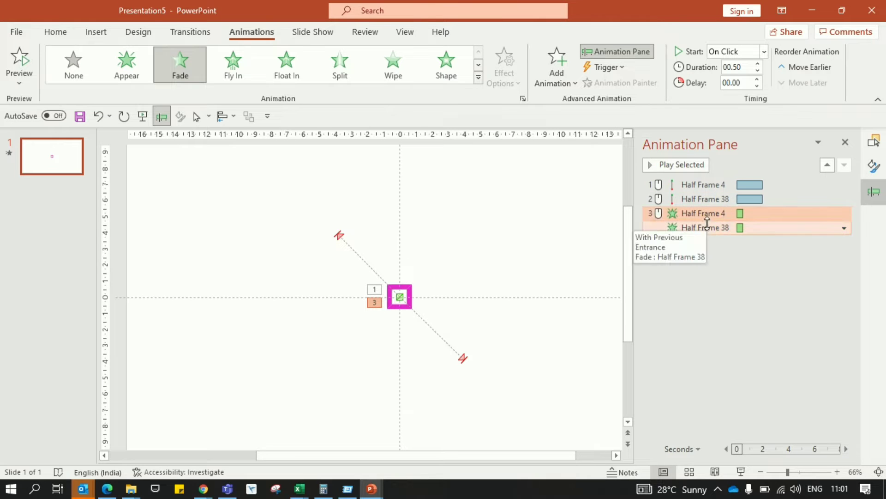
drag(707, 227, 715, 183)
click(728, 305)
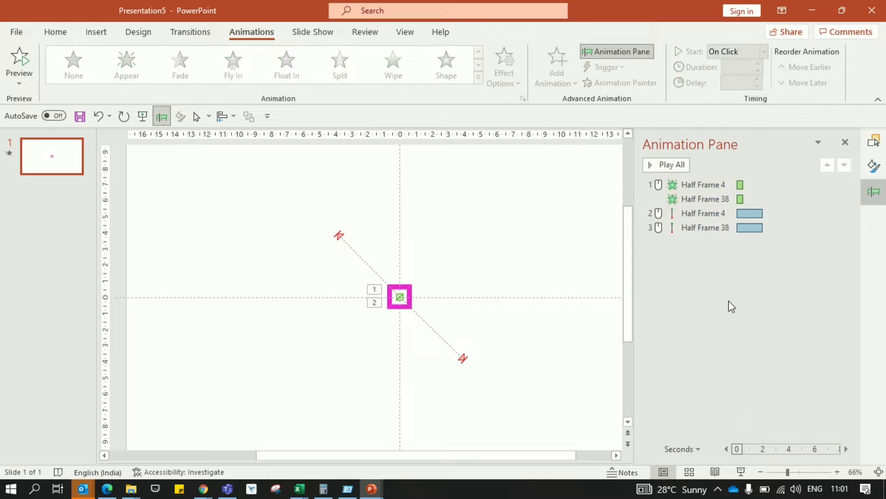
Set both half frames' Fade entrances to start With Previous
click(719, 185)
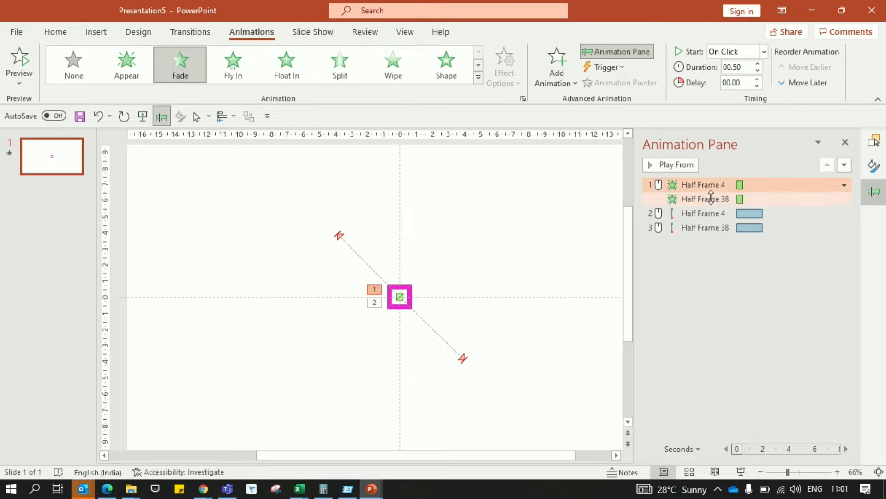
shift+click(707, 199)
click(764, 53)
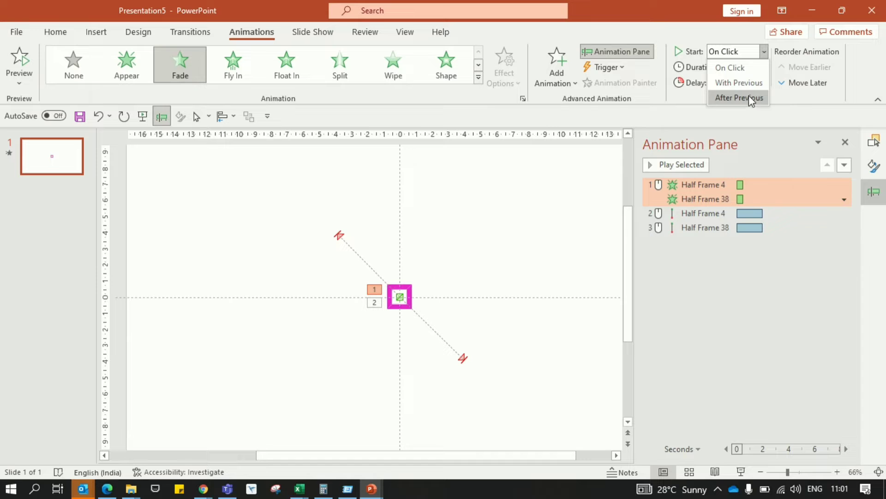
click(757, 83)
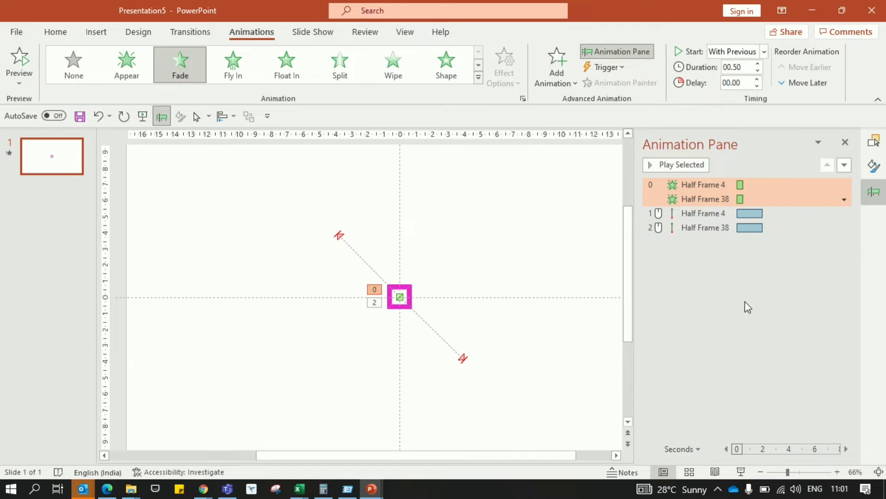
Set the motion paths of Half Frame 4 and Half Frame 38 to start After Previous
click(718, 215)
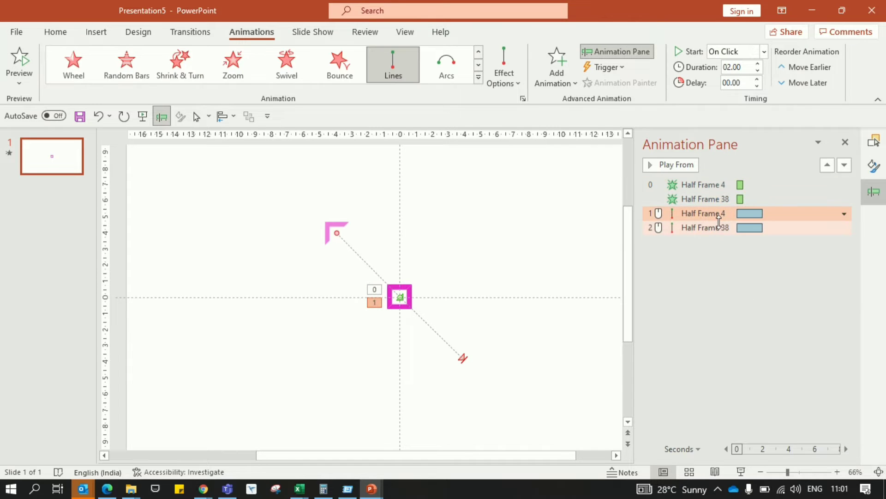
shift+click(705, 227)
click(764, 51)
click(743, 97)
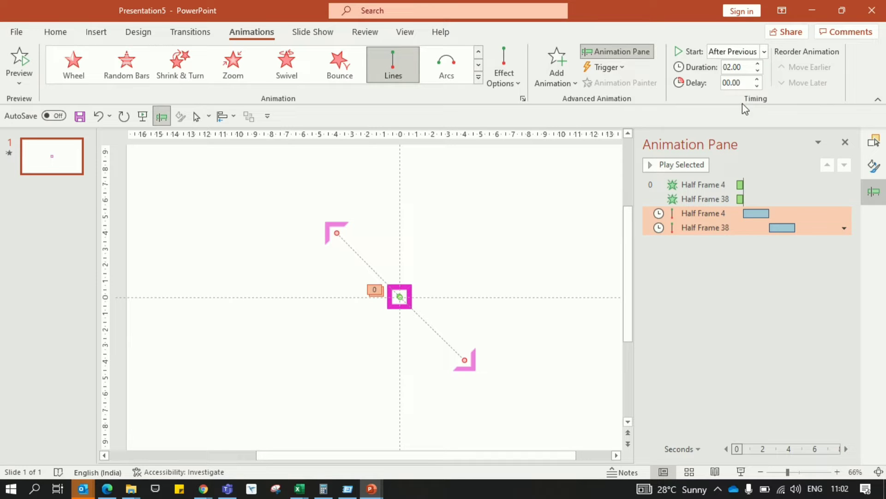
click(736, 301)
Set Half Frame 38's motion path to start With Previous
click(725, 228)
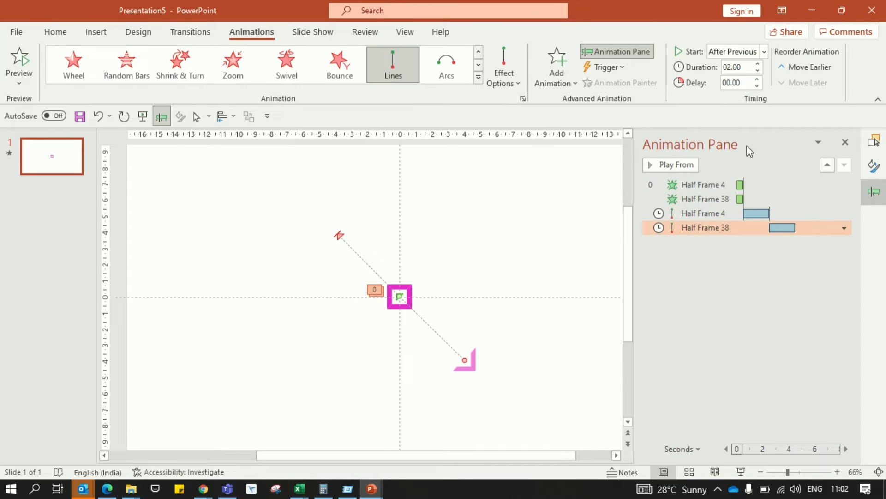
click(764, 52)
click(730, 83)
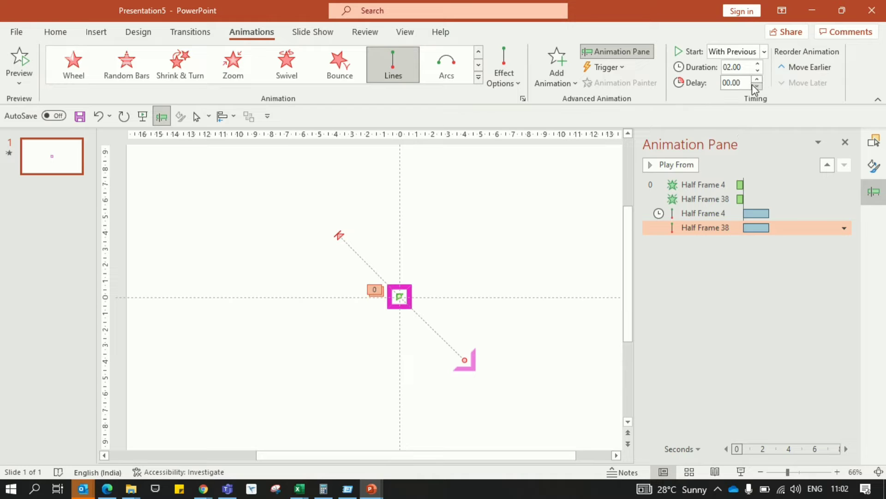
Shorten the duration of both half frames' motion paths to under one second
ctrl+click(713, 219)
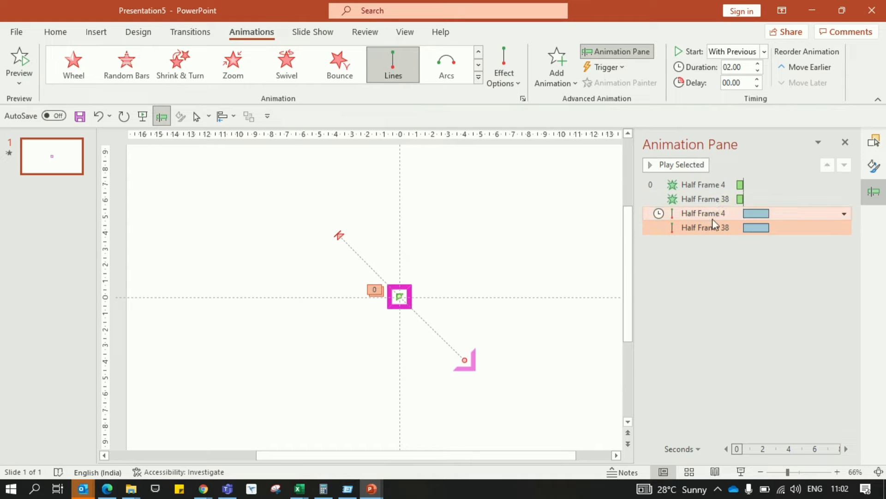
click(758, 71)
click(758, 70)
click(758, 70)
click(742, 289)
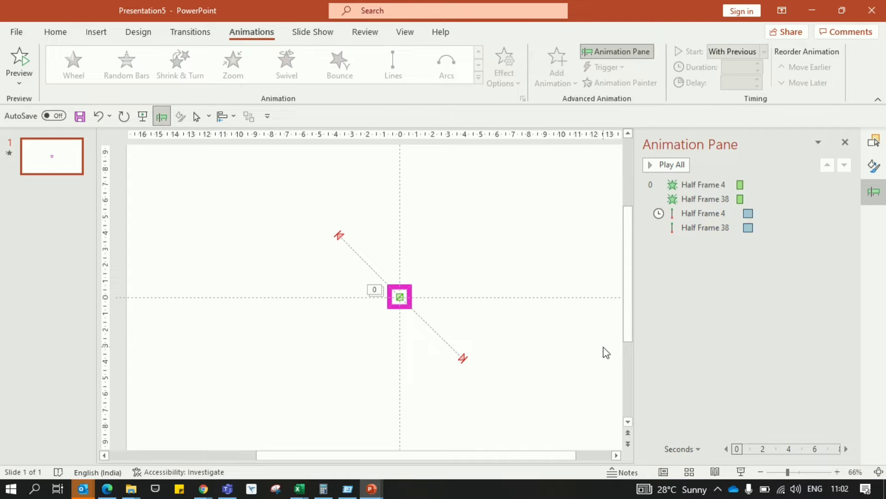
Play the slide show to check the half frames' motion, and make the hidden doggy picture visible
key(F5)
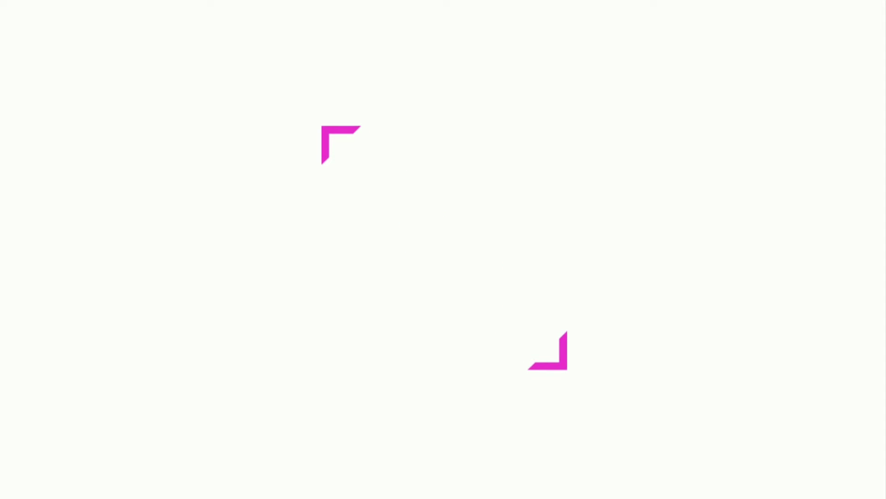
key(Escape)
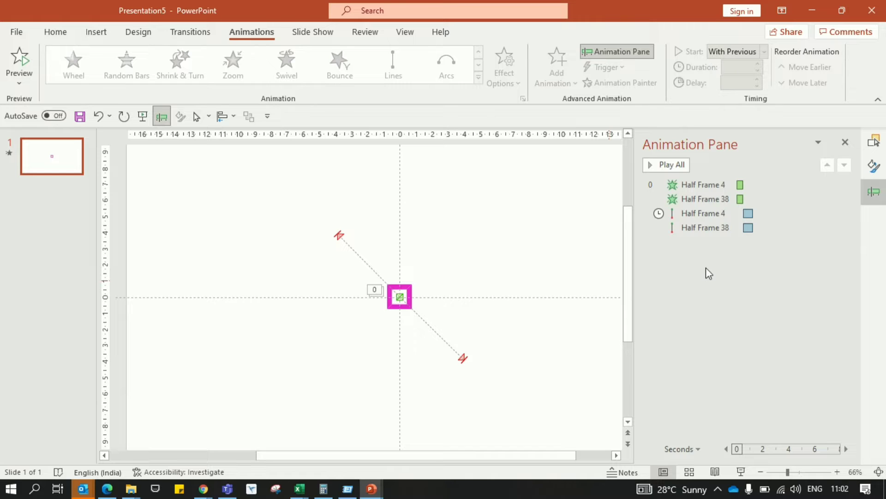
click(874, 141)
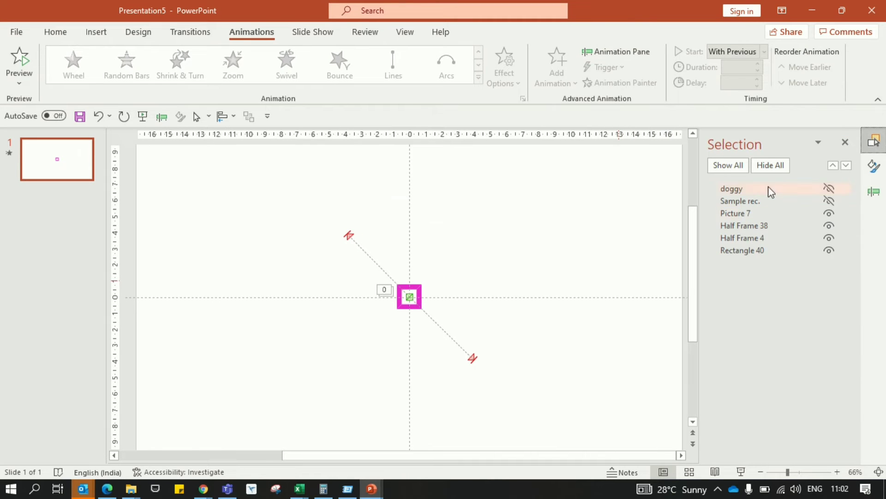
click(830, 188)
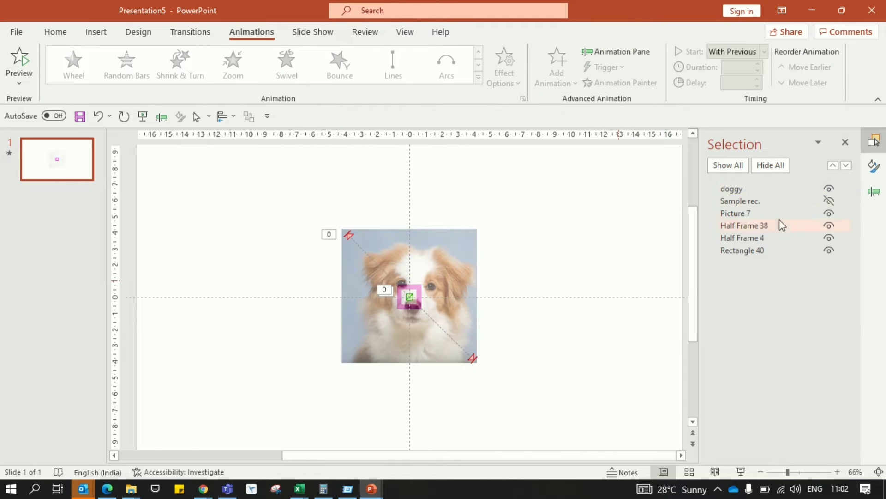
Change the doggy picture's entrance effect to Basic Zoom
click(747, 189)
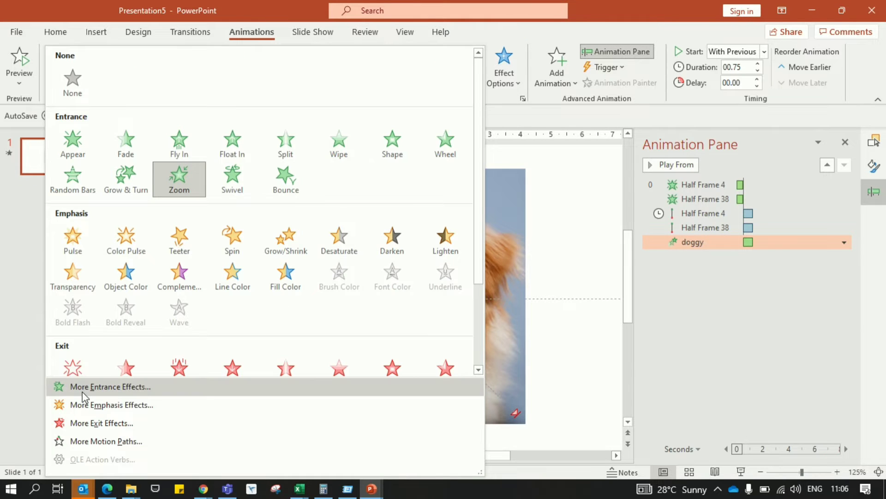
click(82, 387)
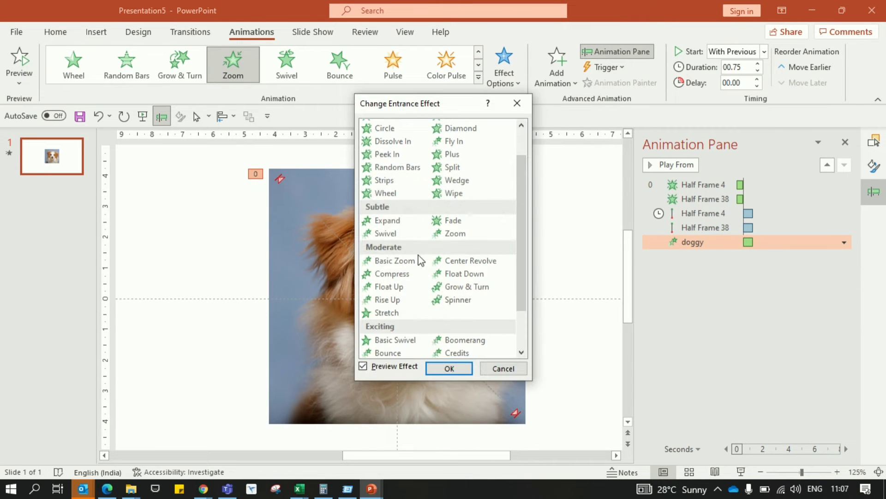
click(412, 261)
drag(415, 103, 629, 65)
scroll(634, 269, down, 2)
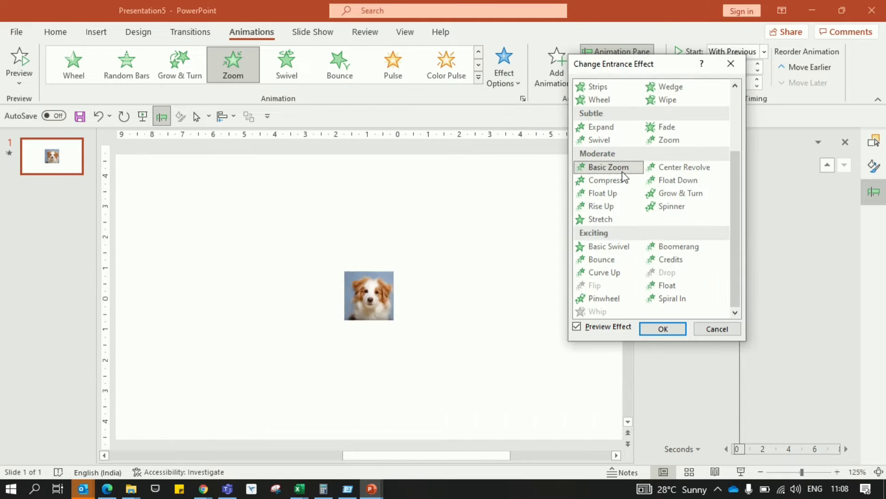
click(661, 329)
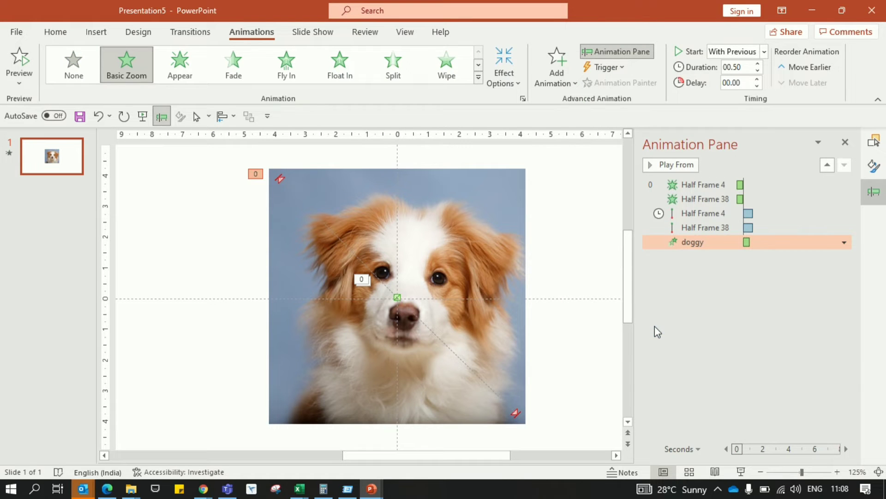
click(578, 252)
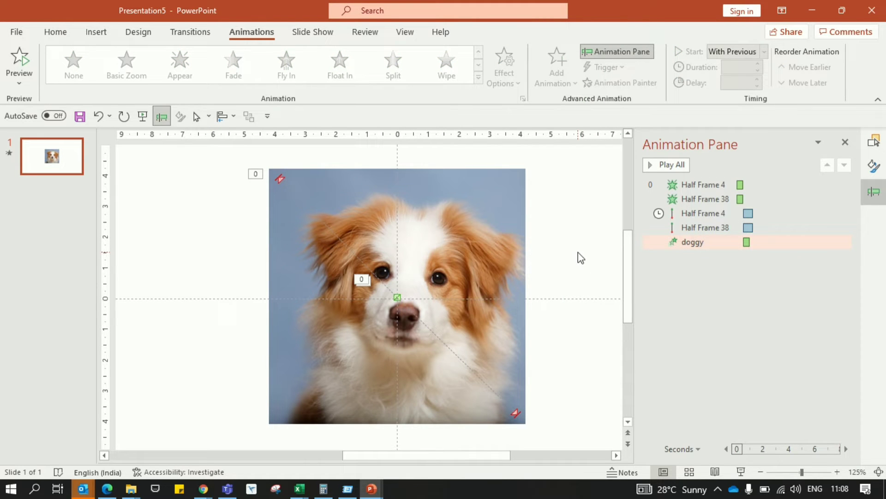
Set the doggy picture's Basic Zoom duration to 0.75 seconds and play the slide show to check it
click(700, 242)
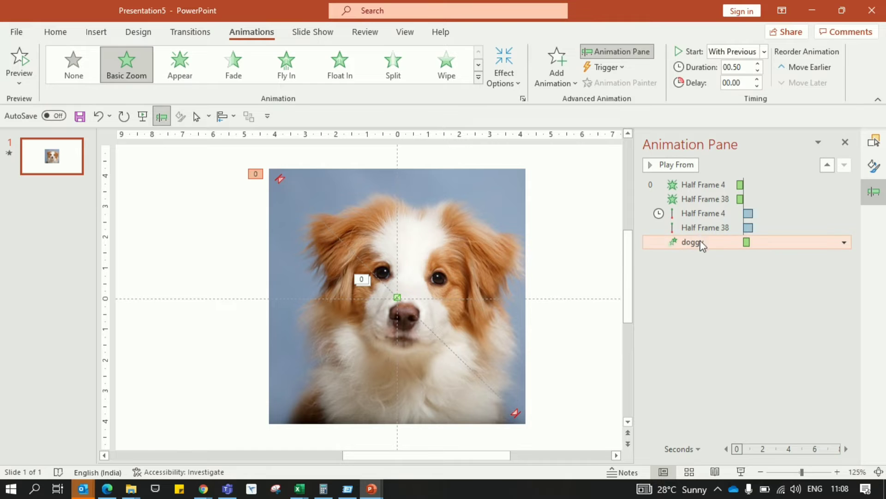
click(757, 65)
key(F5)
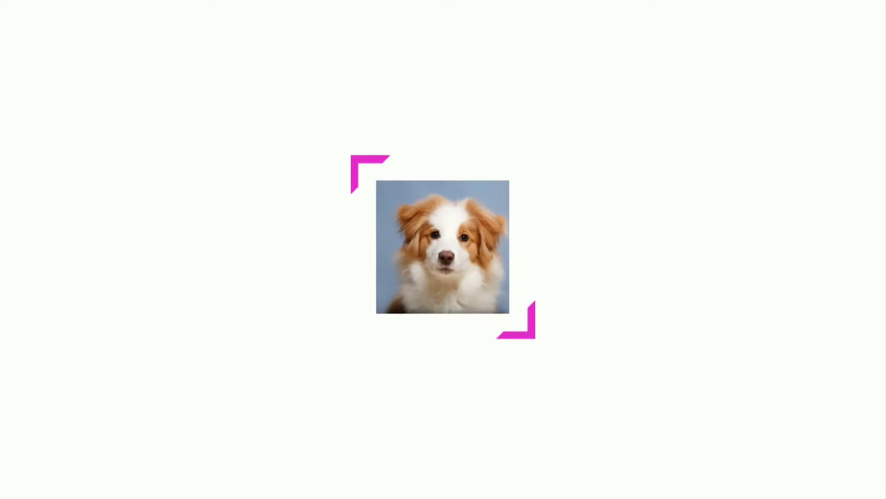
key(Escape)
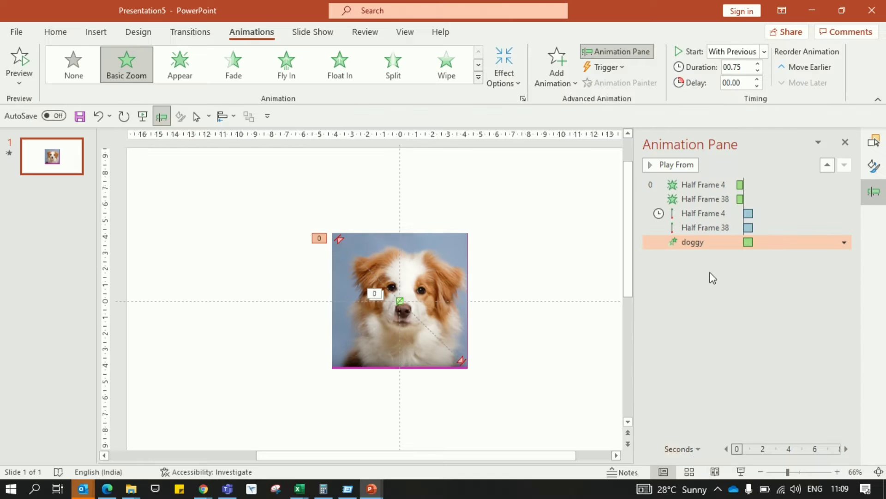
Enlarge the animation timeline scale and delay the doggy picture's entrance by 0.10 seconds
click(695, 450)
click(693, 419)
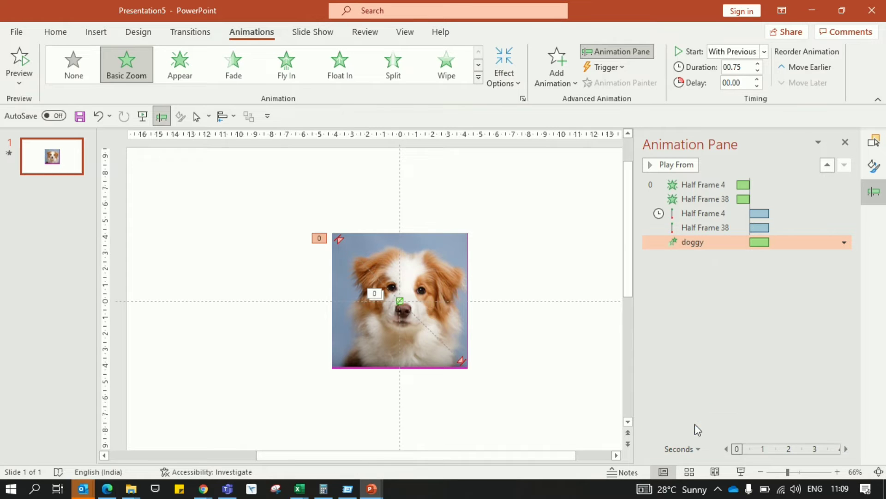
click(701, 448)
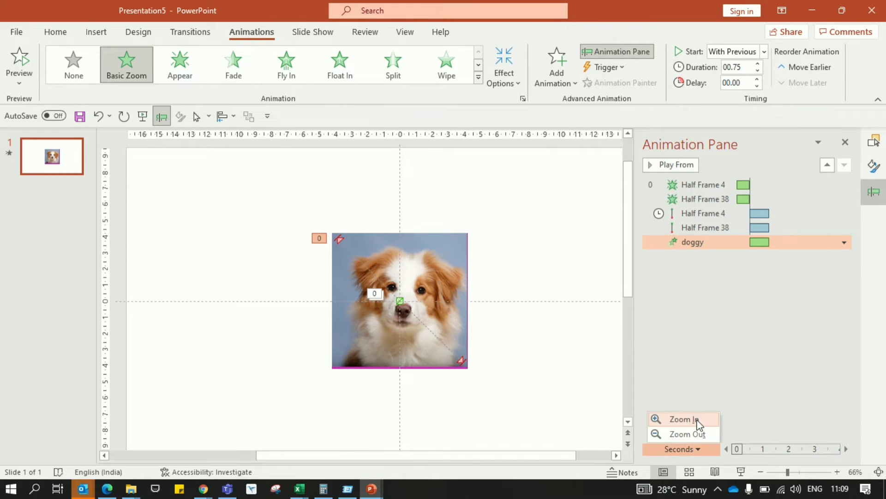
click(698, 420)
drag(777, 241, 782, 240)
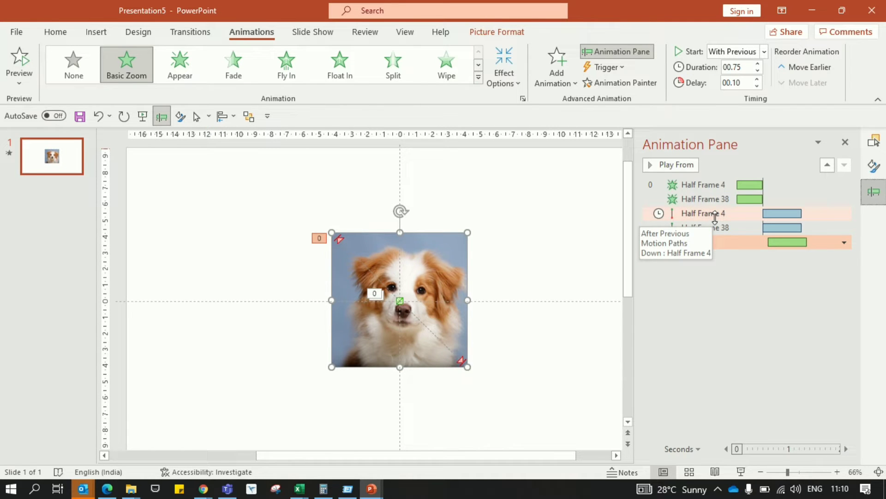
Lengthen both half frames' motion paths to 1 second and play the slide show to check the timing
click(715, 216)
ctrl+click(715, 229)
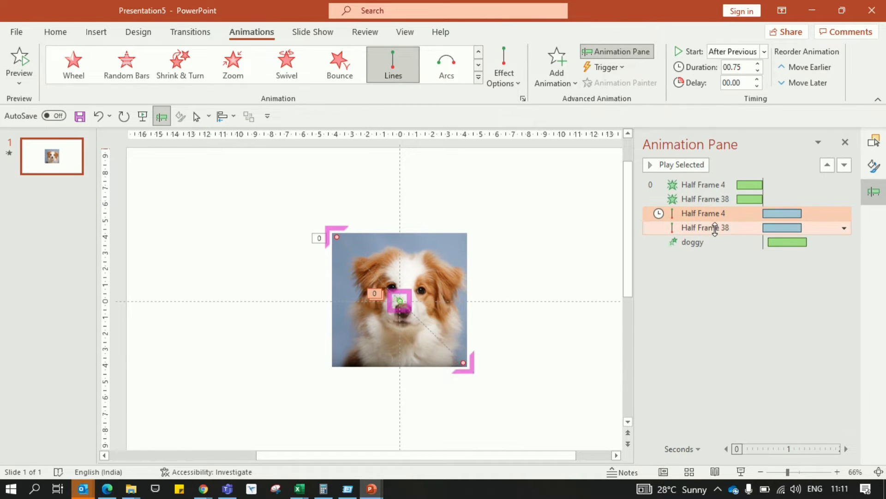
click(758, 70)
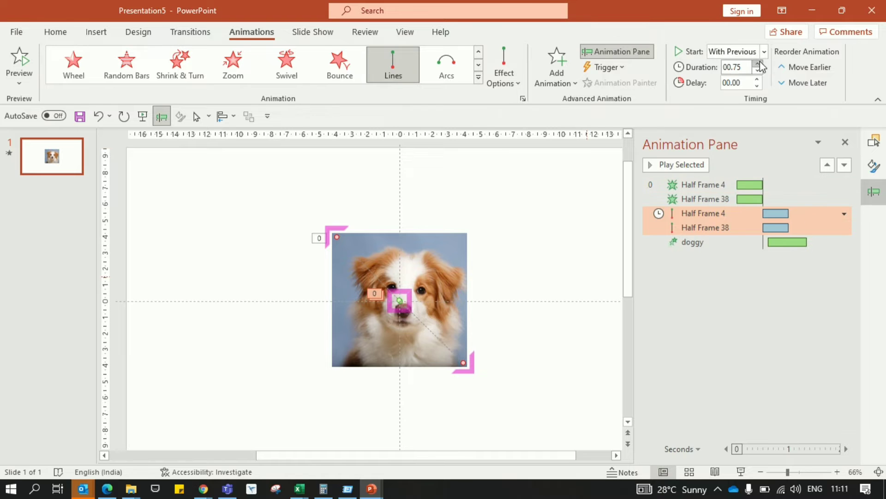
click(759, 65)
click(759, 64)
click(553, 331)
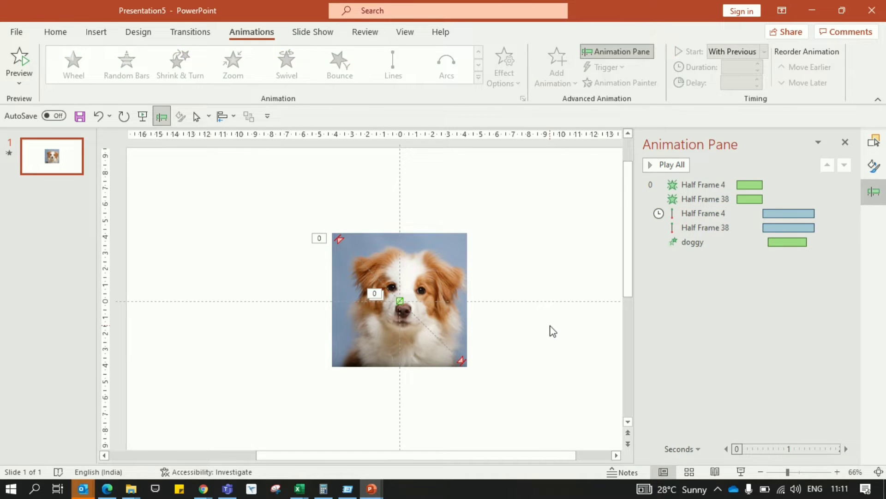
key(F5)
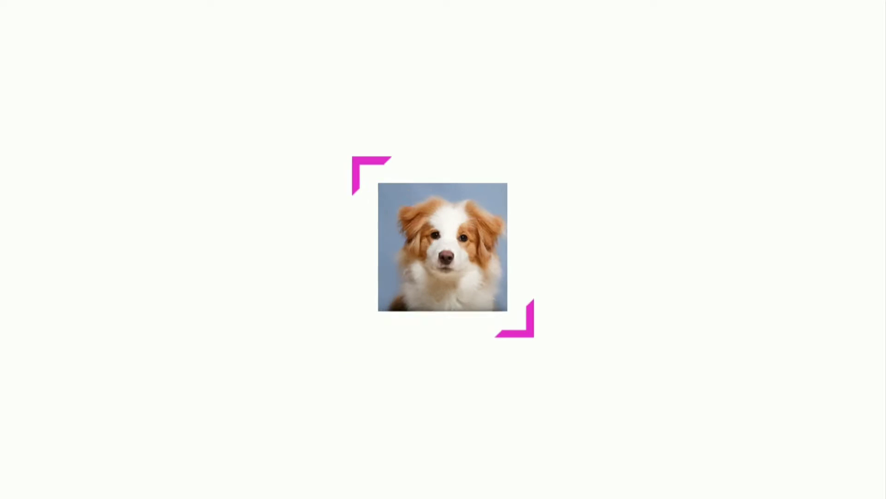
key(Escape)
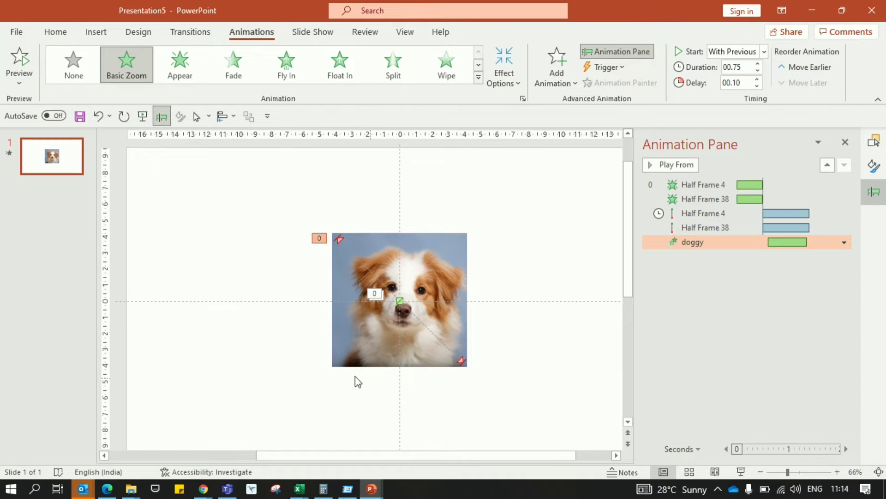
Move the cat picture from beside the slide onto the slide's upper-left area
click(353, 352)
scroll(354, 356, down, 2)
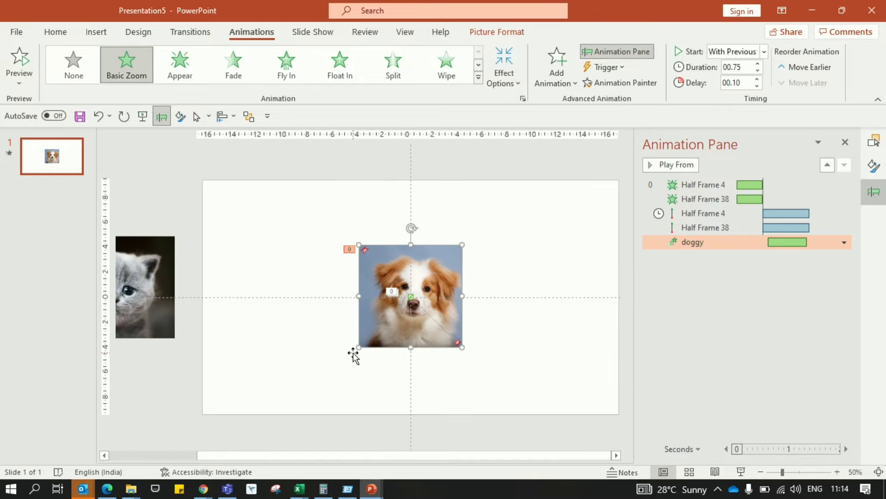
scroll(233, 346, down, 2)
drag(166, 297, 288, 263)
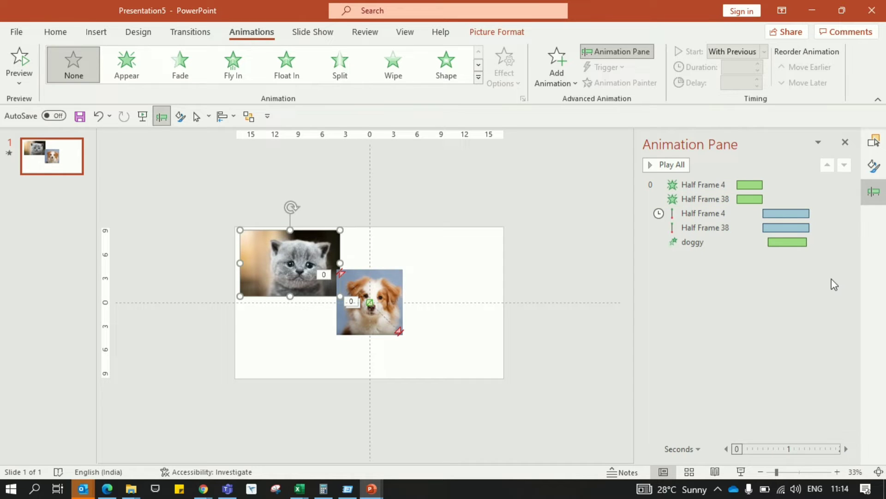
Rename the kitten picture, Picture 7, as cat
click(877, 145)
click(750, 213)
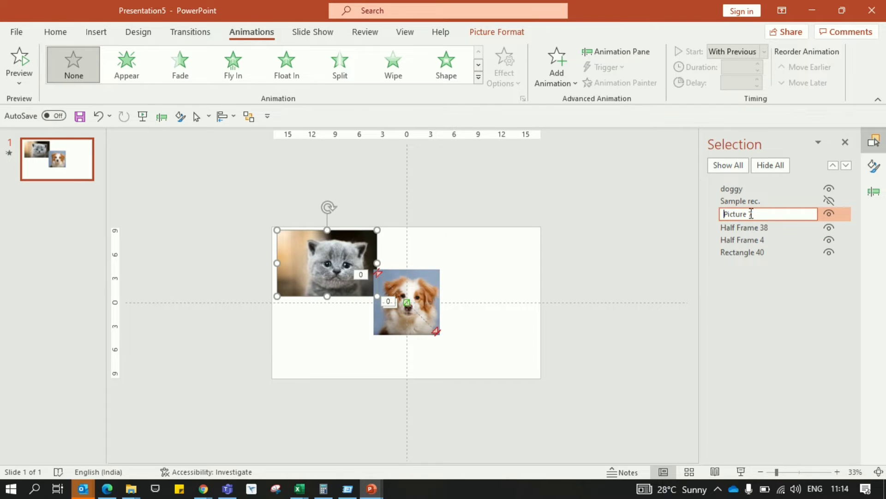
key(ctrl+a)
text(c)
key(Return)
Set the doggy picture's transparency to 37%
ctrl+click(728, 188)
click(727, 187)
click(874, 166)
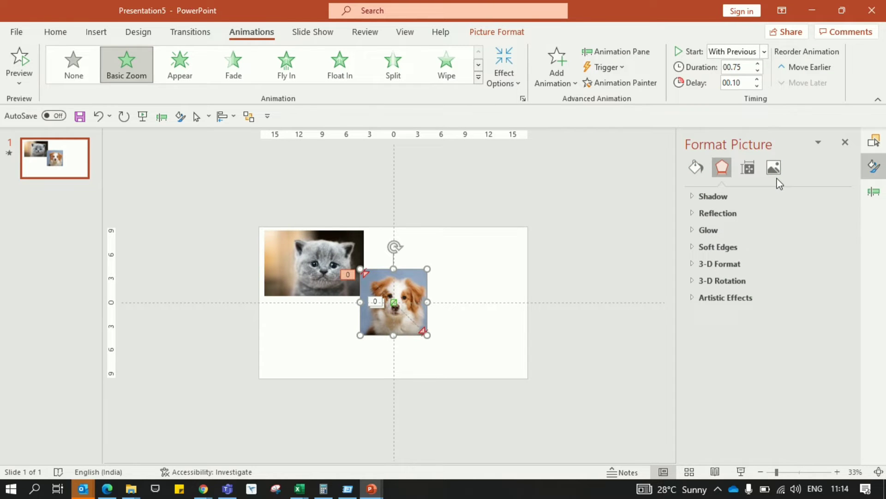
click(776, 173)
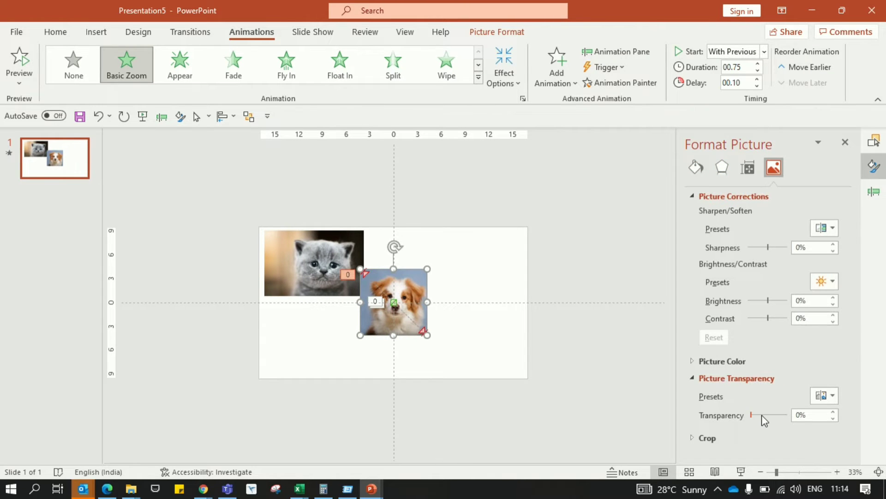
drag(751, 414, 765, 414)
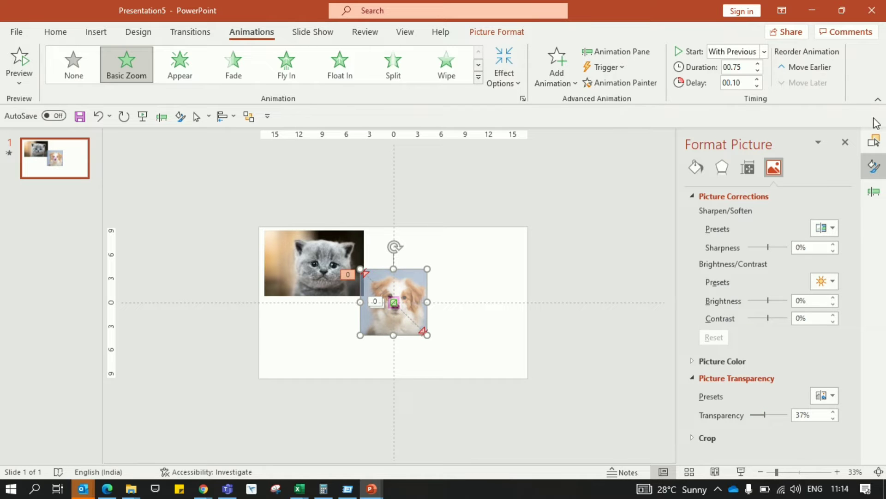
Bring the cat picture to the front and place it over the dog picture with their right edges aligned
click(874, 141)
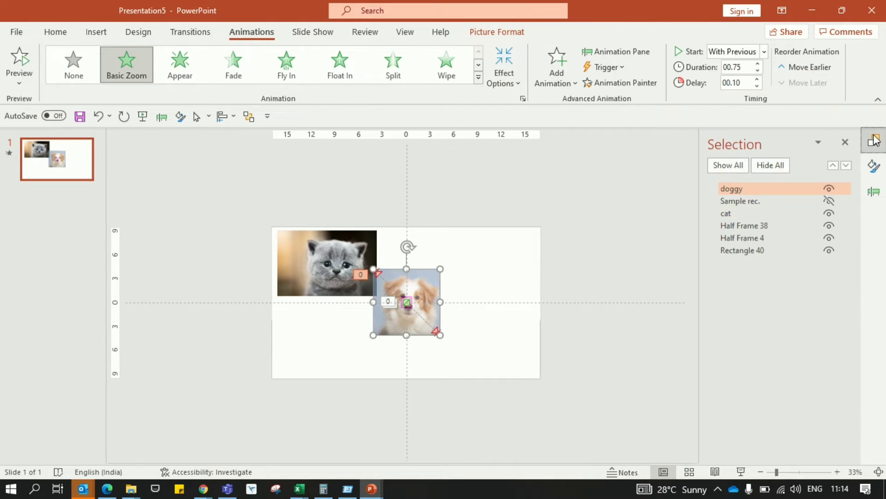
click(761, 214)
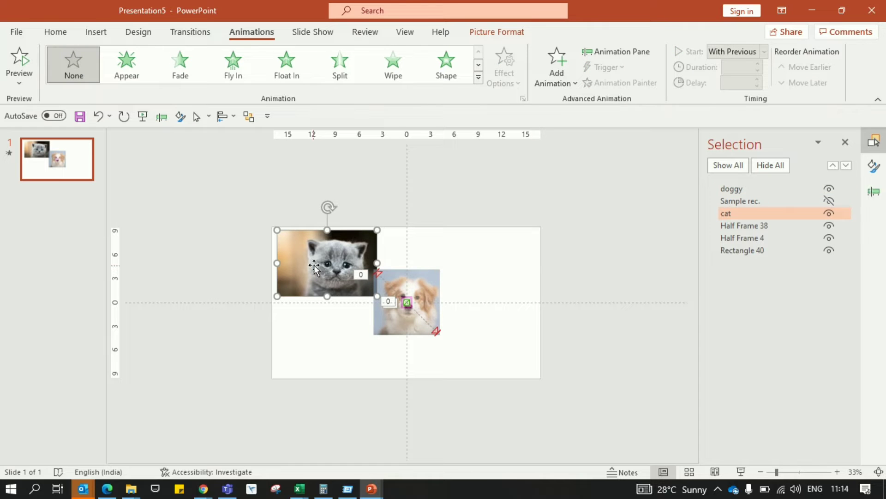
drag(725, 212, 739, 187)
drag(334, 262, 390, 305)
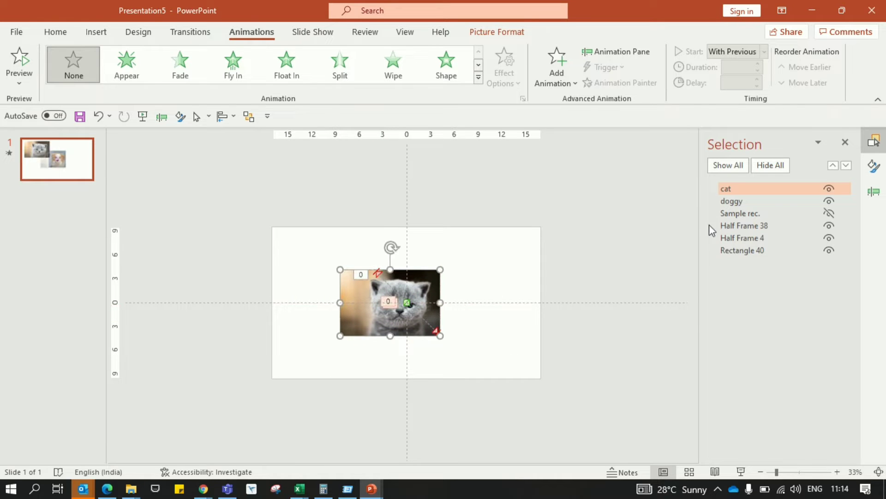
Move the cat picture directly behind the doggy picture in the stacking order
drag(741, 186, 741, 203)
ctrl+scroll(358, 387, up, 3)
ctrl+scroll(356, 384, up, 3)
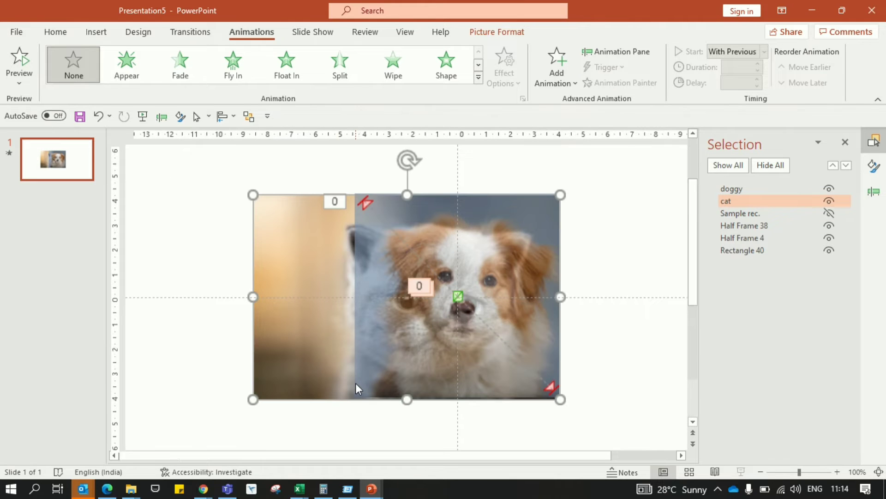